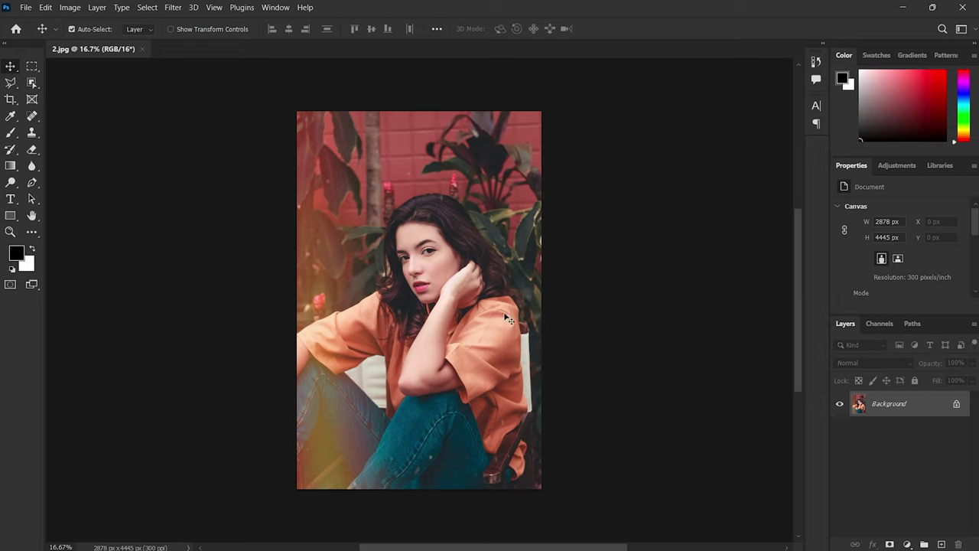
- Unlock the Background layer and convert the resulting Layer 0 into a smart object
left_click(957, 404)
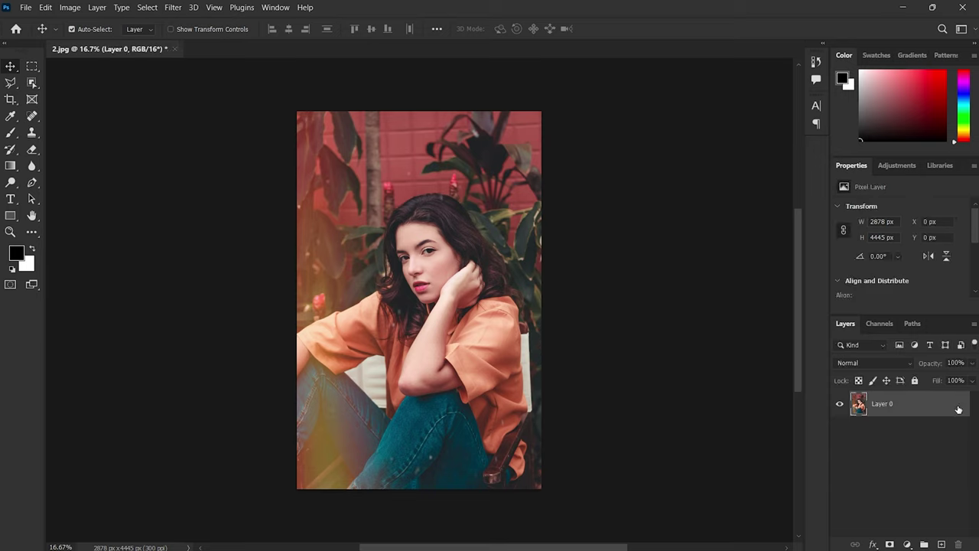
right_click(904, 404)
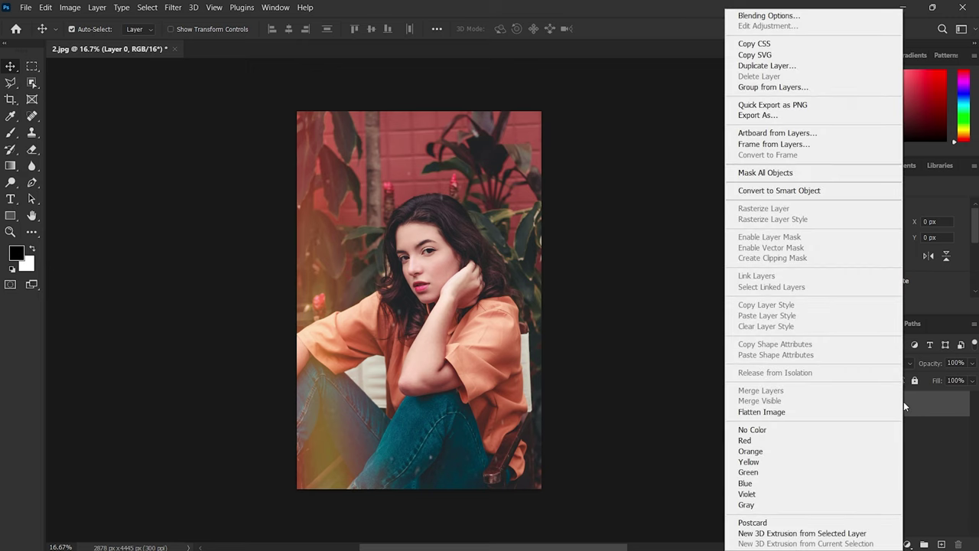
left_click(808, 191)
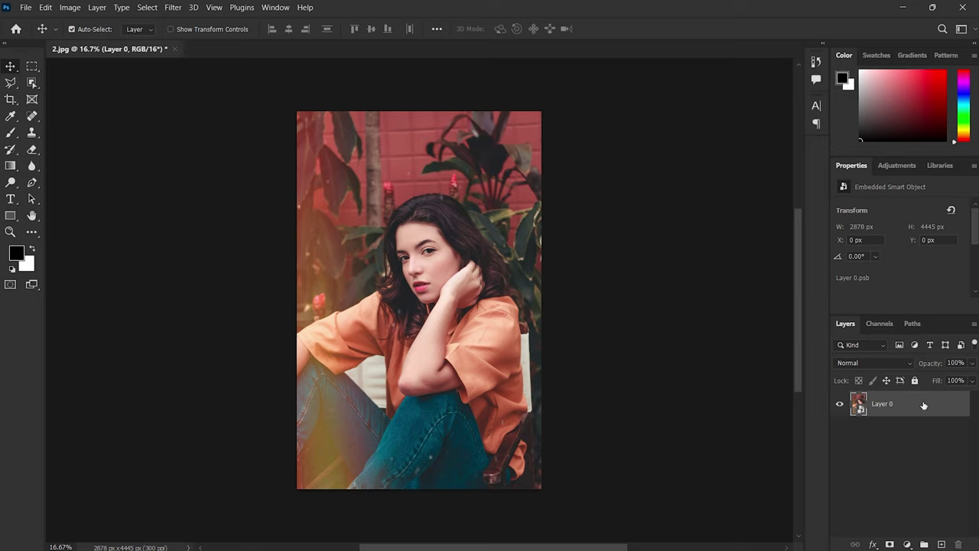
- Duplicate Layer 0 and give the copy a Motion Blur at angle 0° with 150-pixel distance
left_click_drag(932, 407, 943, 539)
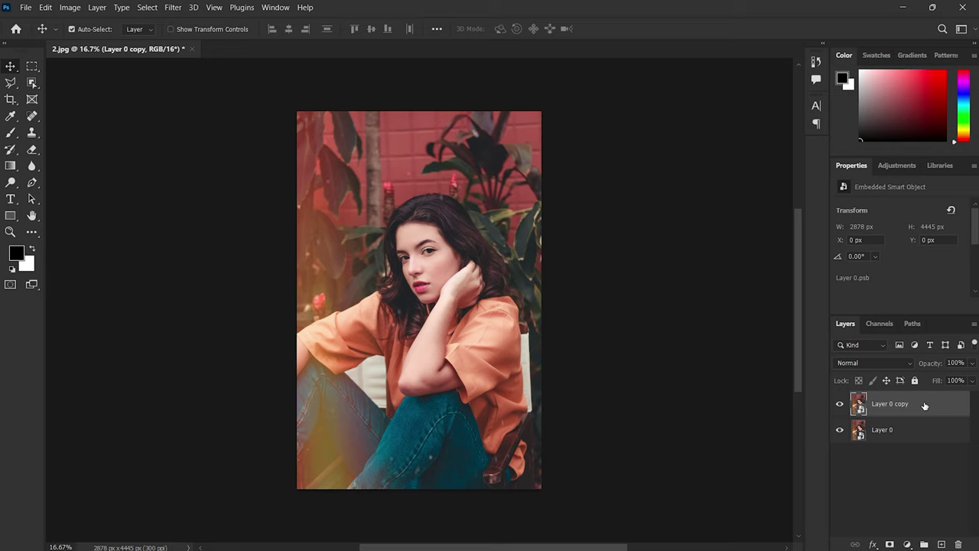
left_click(170, 7)
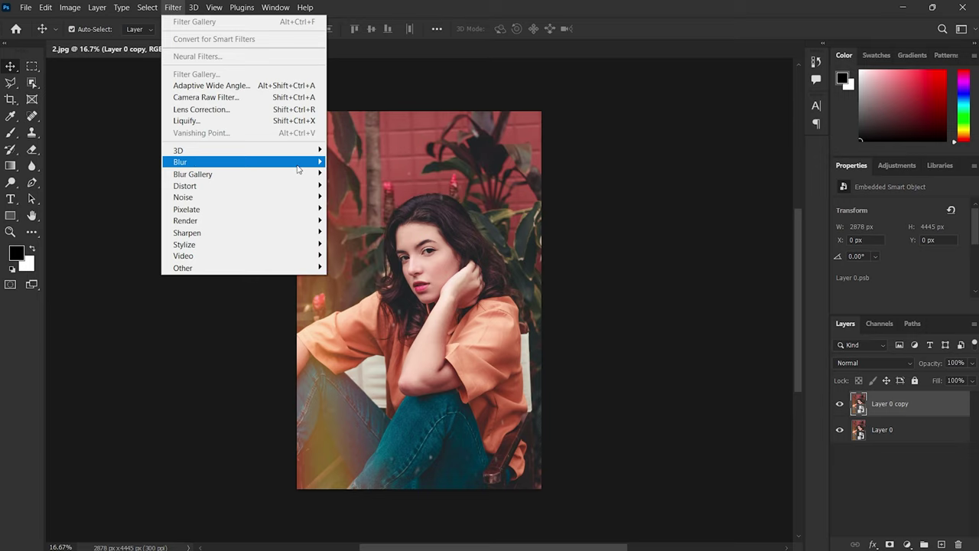
mouse_move(302, 163)
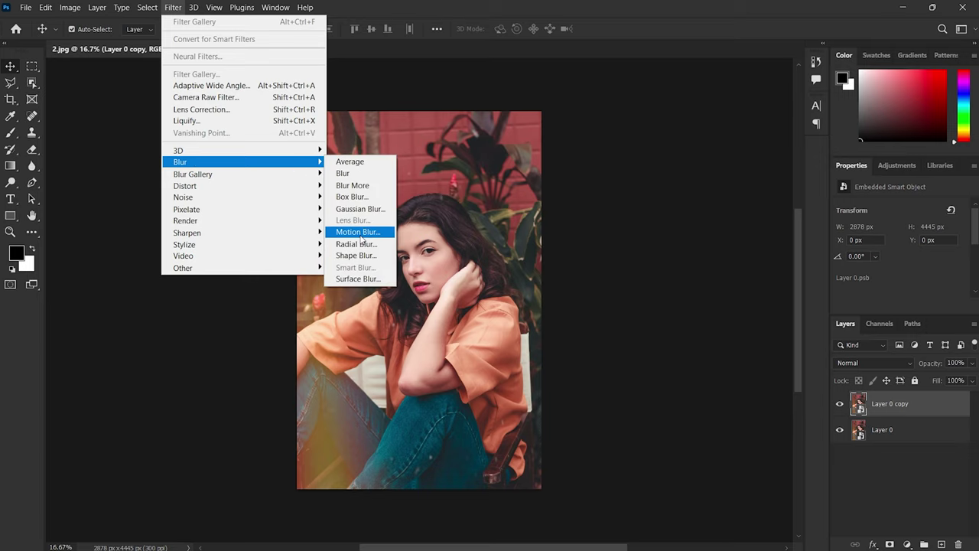
left_click(360, 232)
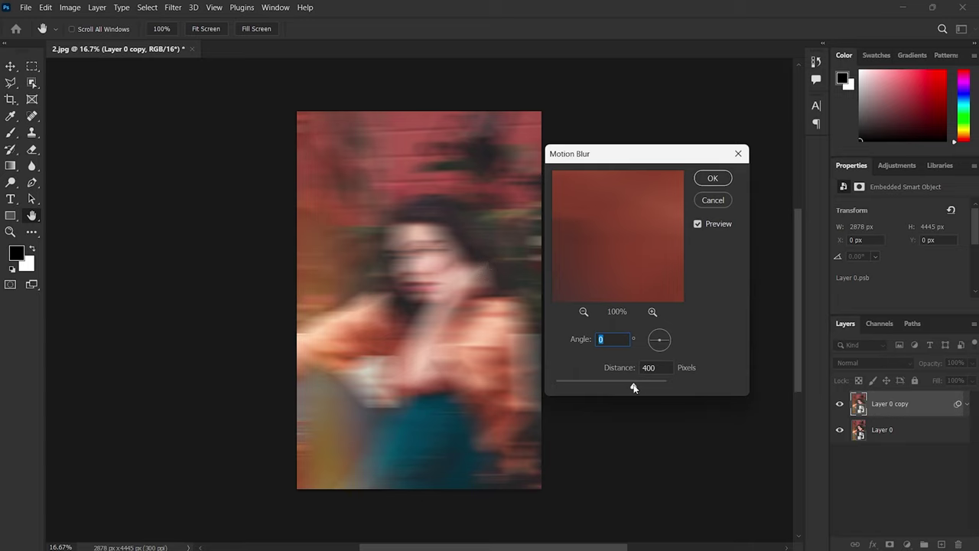
left_click_drag(634, 388, 605, 389)
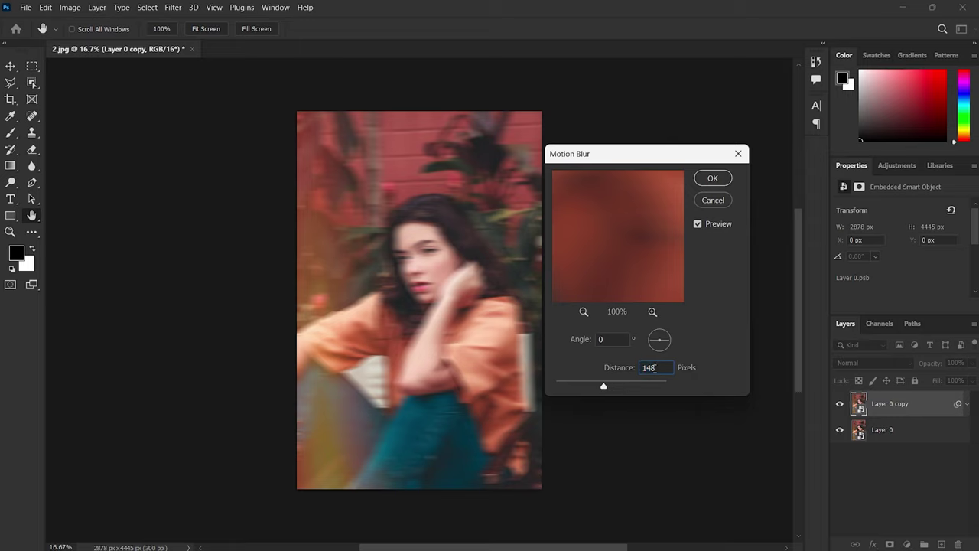
type("150")
left_click(584, 311)
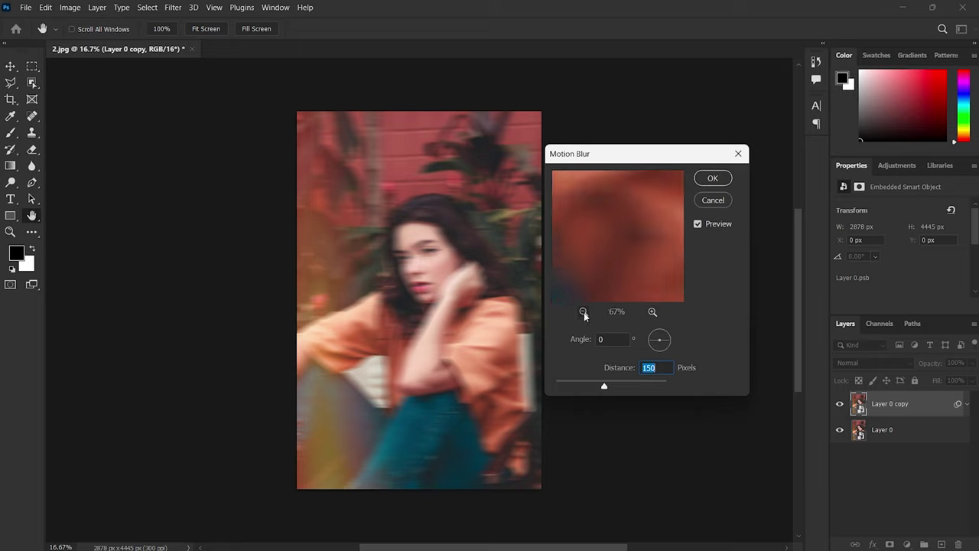
- Apply the blur, add a mask to Layer 0 copy, and paint black over the woman's right side
left_click(713, 178)
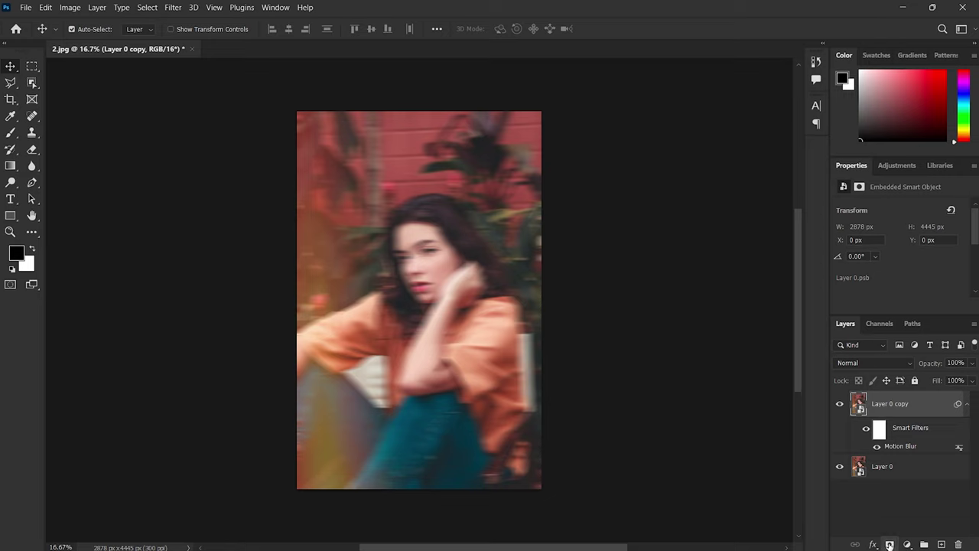
left_click(889, 544)
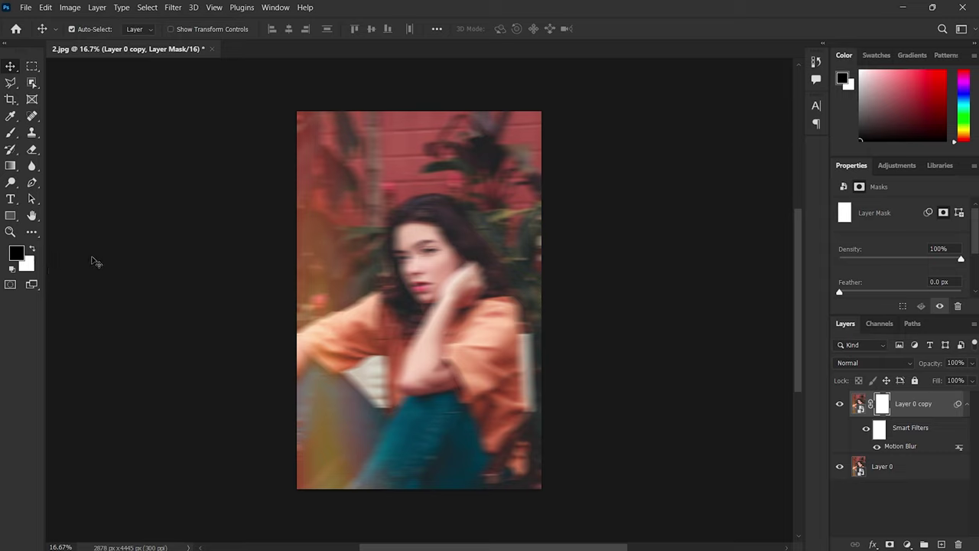
left_click(9, 135)
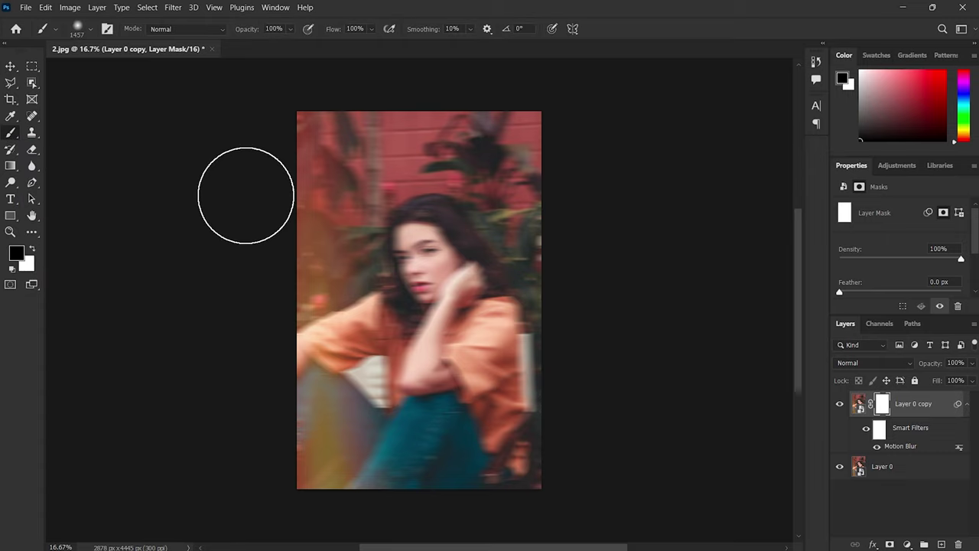
left_click(92, 31)
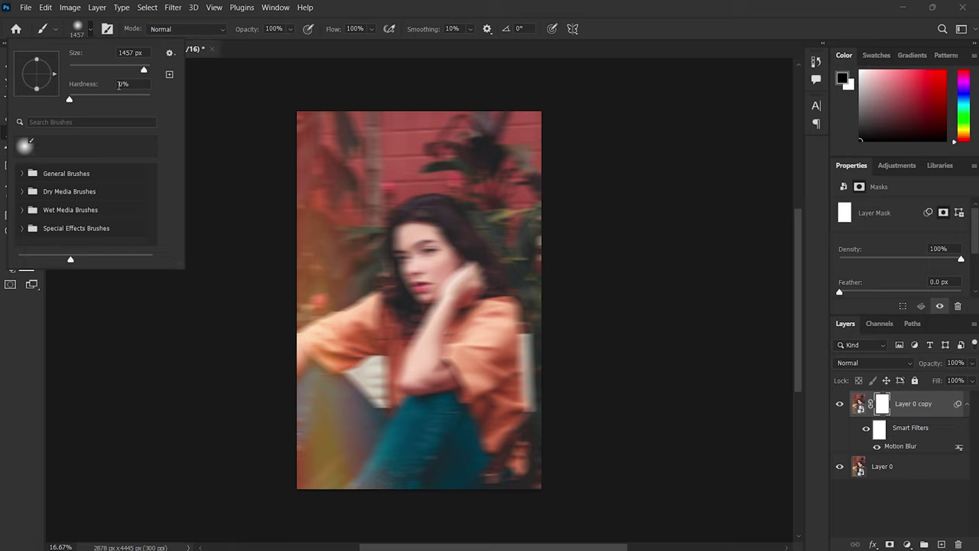
left_click(92, 31)
mouse_move(483, 192)
left_mouse_down()
mouse_move(482, 148)
mouse_move(482, 442)
mouse_move(534, 465)
mouse_move(530, 156)
mouse_move(495, 137)
mouse_move(473, 161)
mouse_move(458, 233)
mouse_move(486, 343)
mouse_move(486, 469)
mouse_move(501, 488)
mouse_move(543, 480)
mouse_move(531, 405)
mouse_move(531, 133)
mouse_move(593, 298)
mouse_move(550, 329)
mouse_move(541, 321)
mouse_move(525, 348)
left_mouse_up()
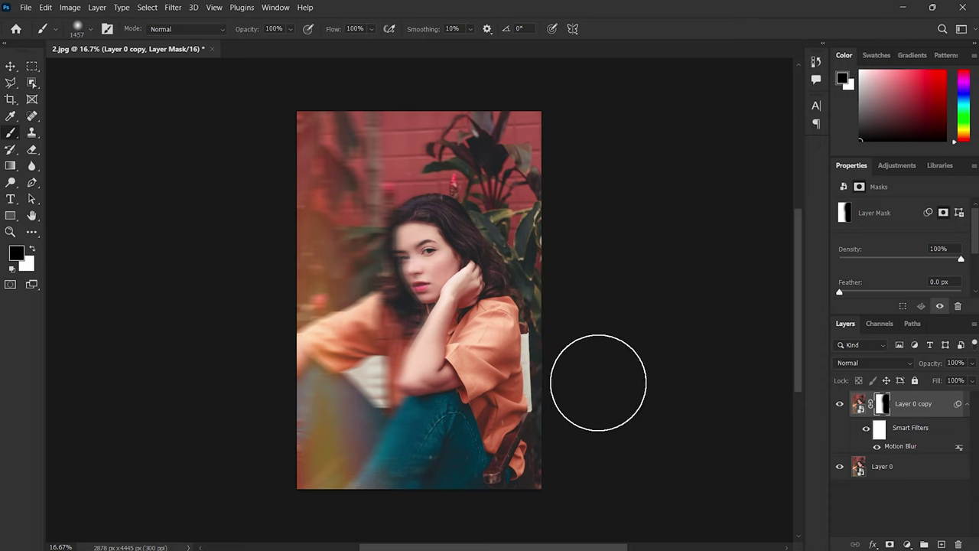
left_click(11, 67)
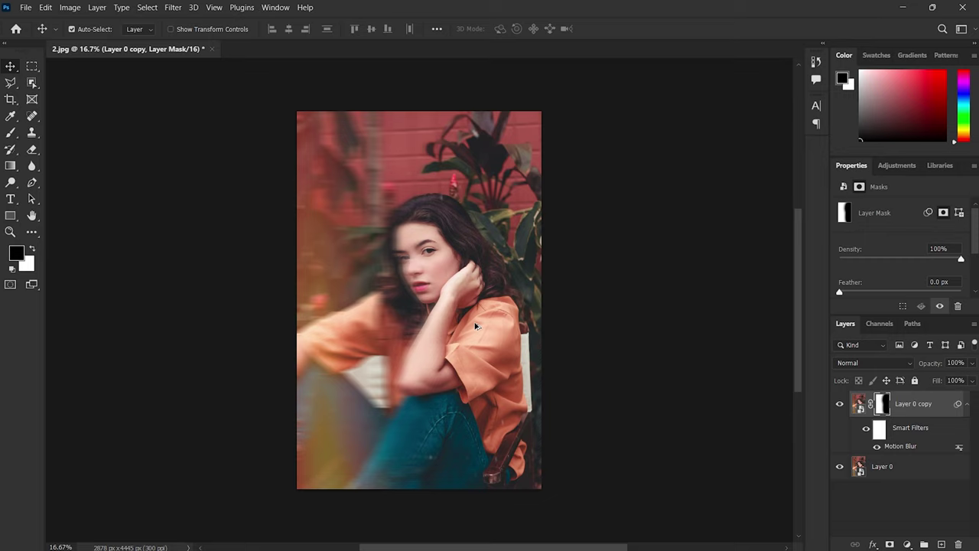
scroll(475, 326, "up", 1)
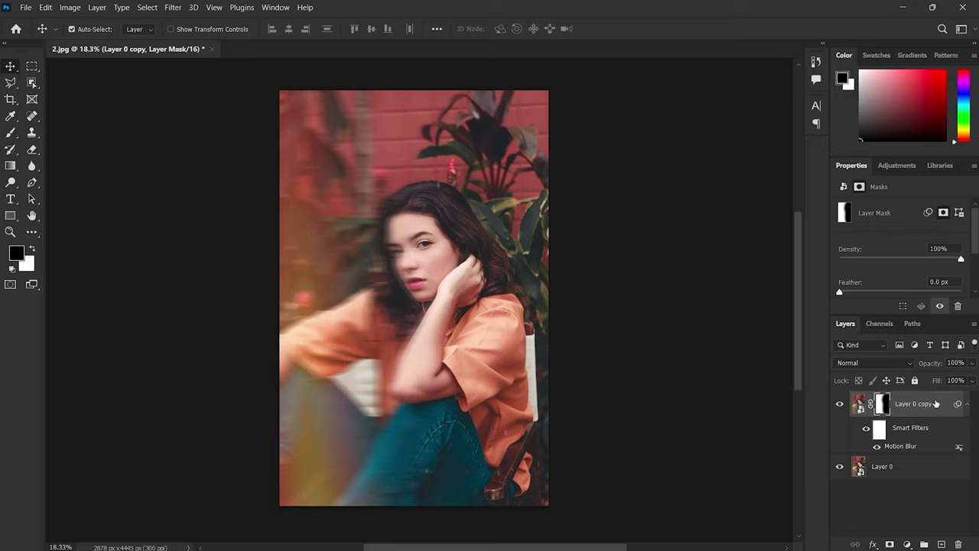
- Duplicate Layer 0 copy and raise the new copy's Motion Blur distance to 350 pixels
left_click_drag(940, 404, 942, 543)
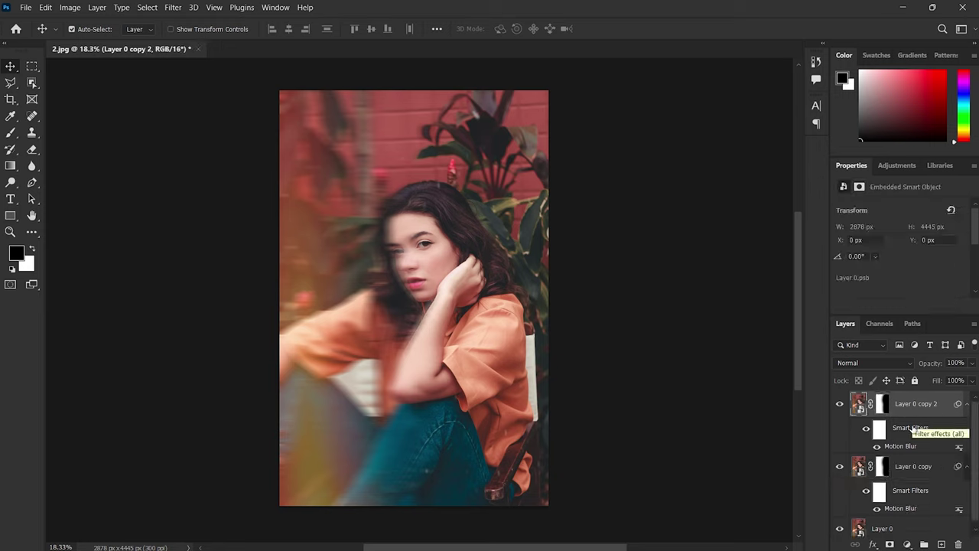
double_click(903, 446)
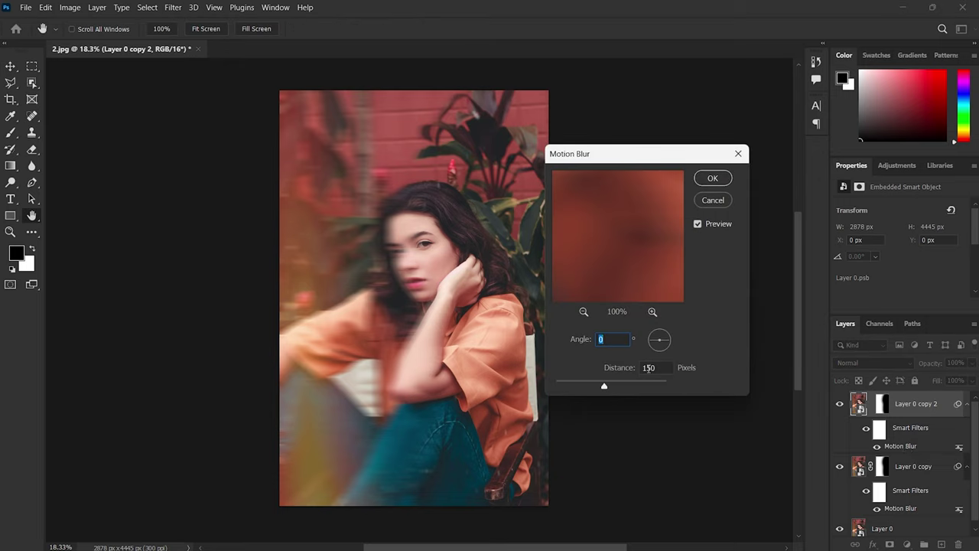
double_click(648, 368)
type("350")
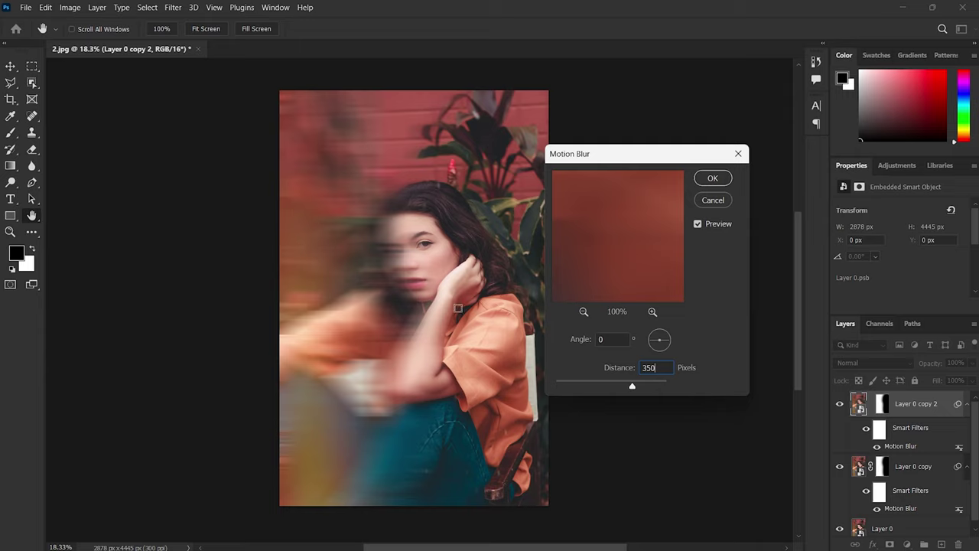
left_click(713, 179)
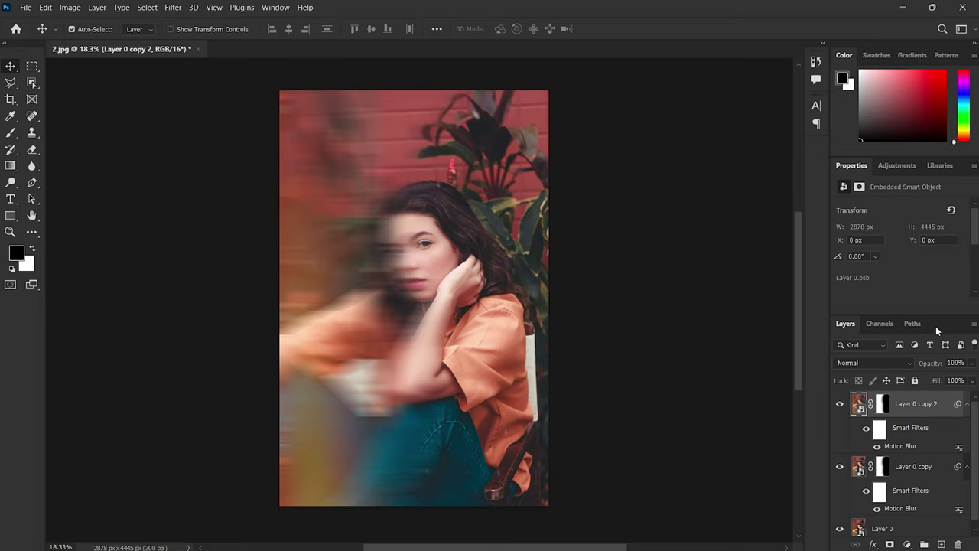
- Select Layer 0, Layer 0 copy and Layer 0 copy 2 and convert them into one smart object
left_click_drag(934, 314, 934, 290)
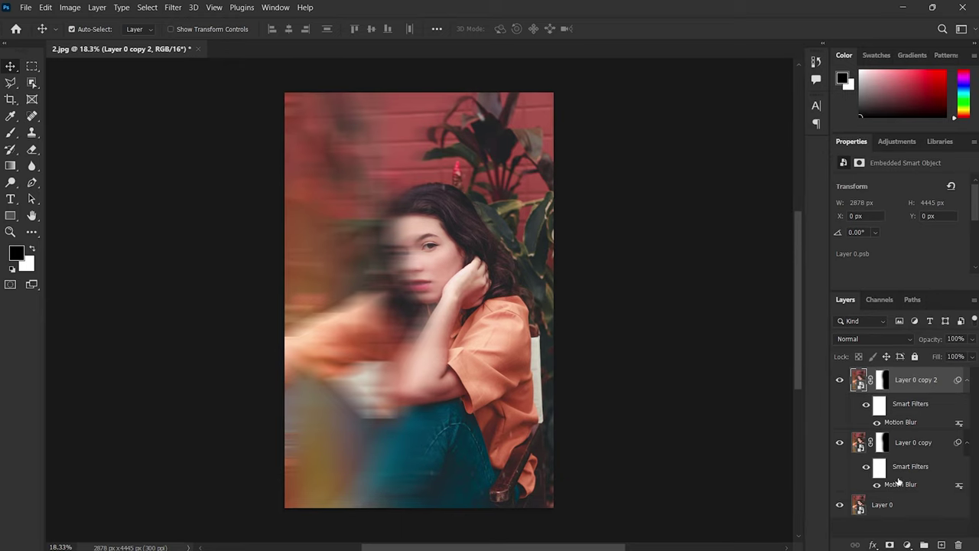
left_click(902, 511)
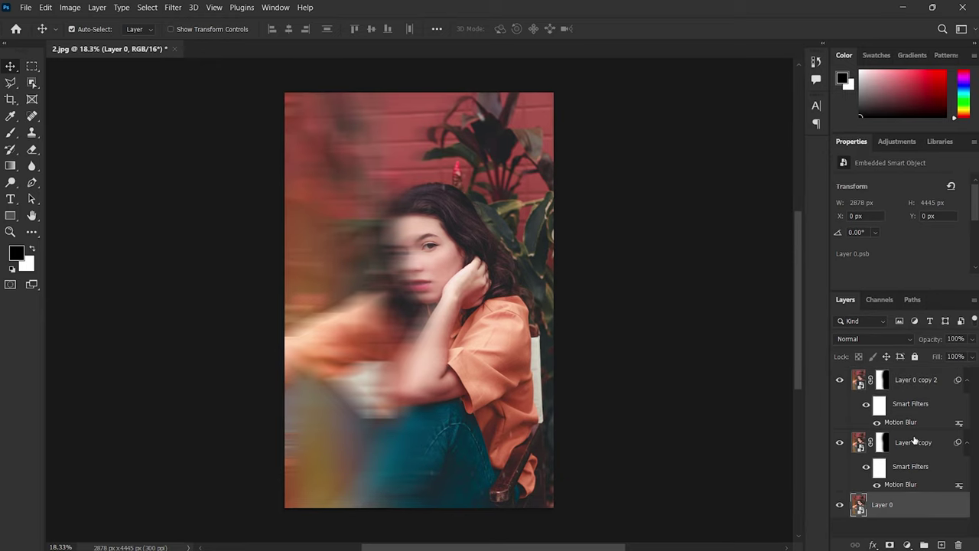
left_click(915, 440, "ctrl")
left_click(912, 382, "ctrl")
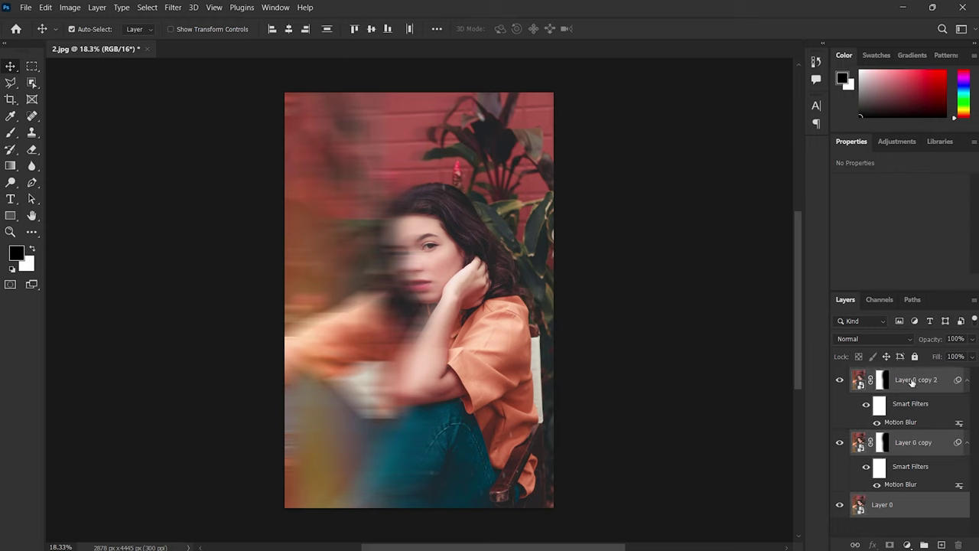
right_click(905, 382)
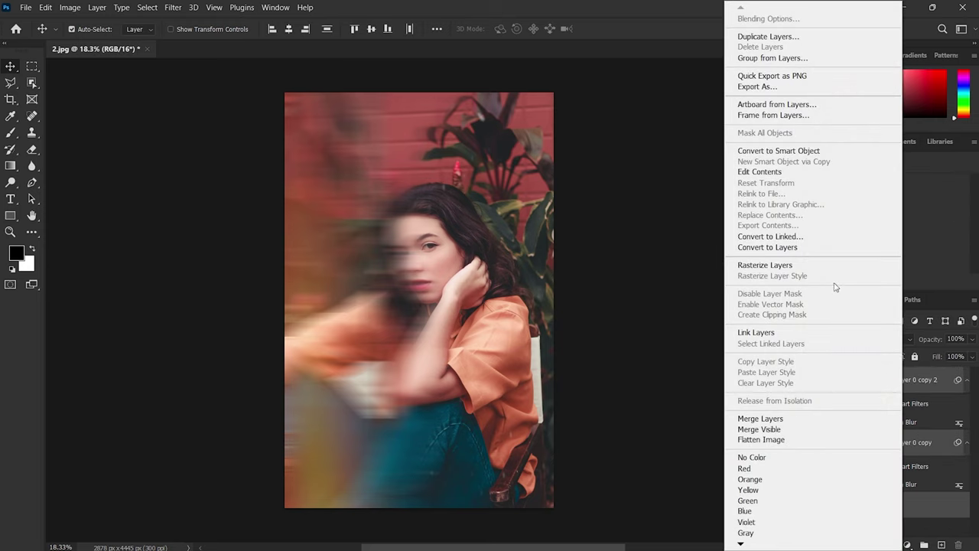
left_click(793, 153)
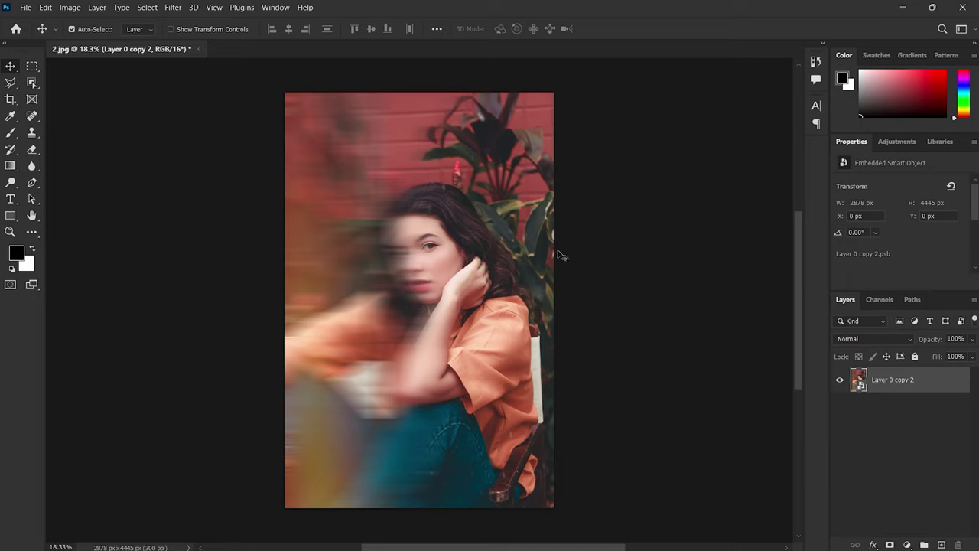
left_click(173, 8)
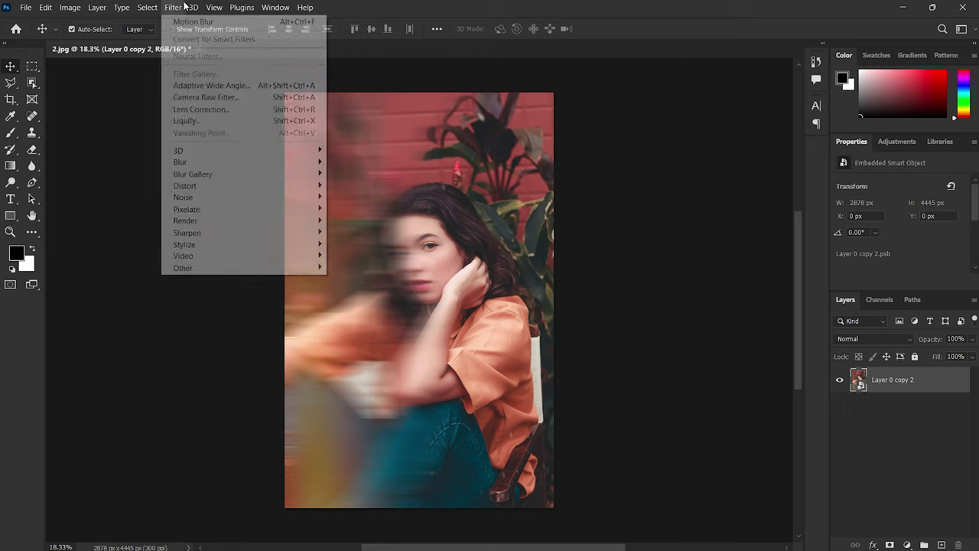
- Change the document mode from 16 to 8 Bits/Channel
mouse_move(114, 10)
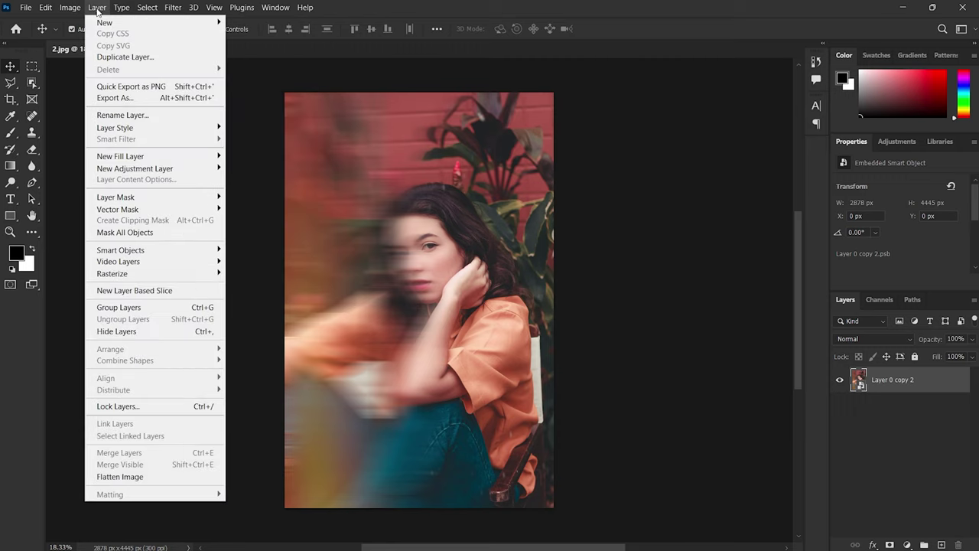
mouse_move(83, 25)
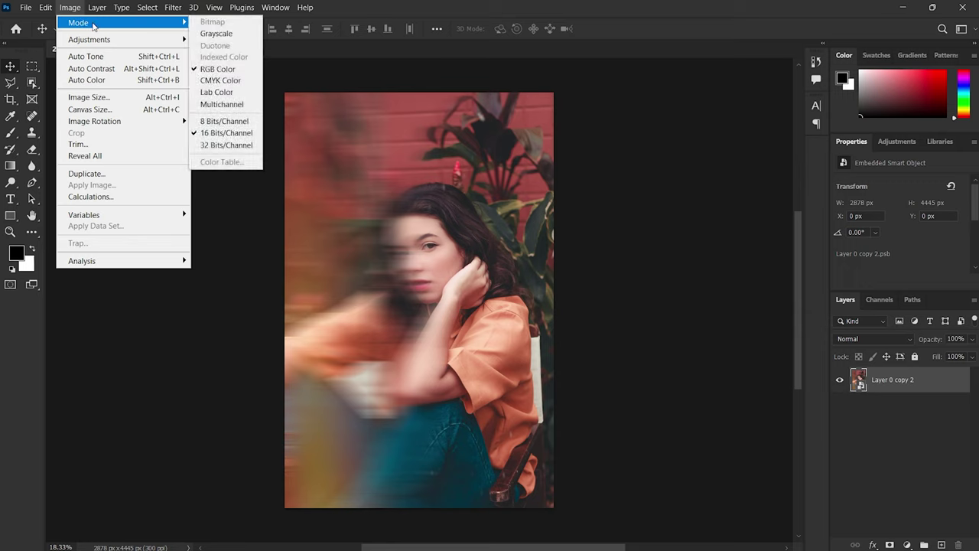
left_click(225, 121)
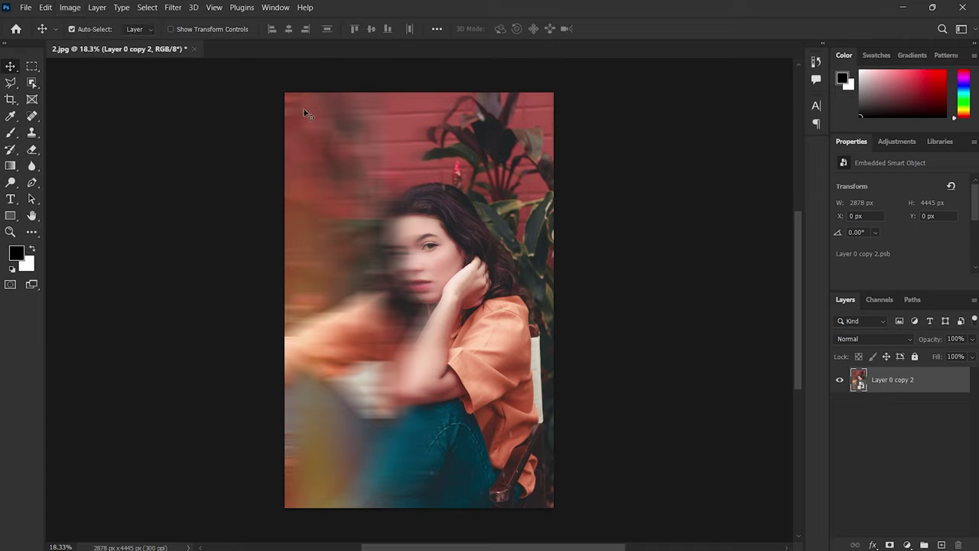
- Open the Filter Gallery on the merged portrait smart object
left_click(175, 8)
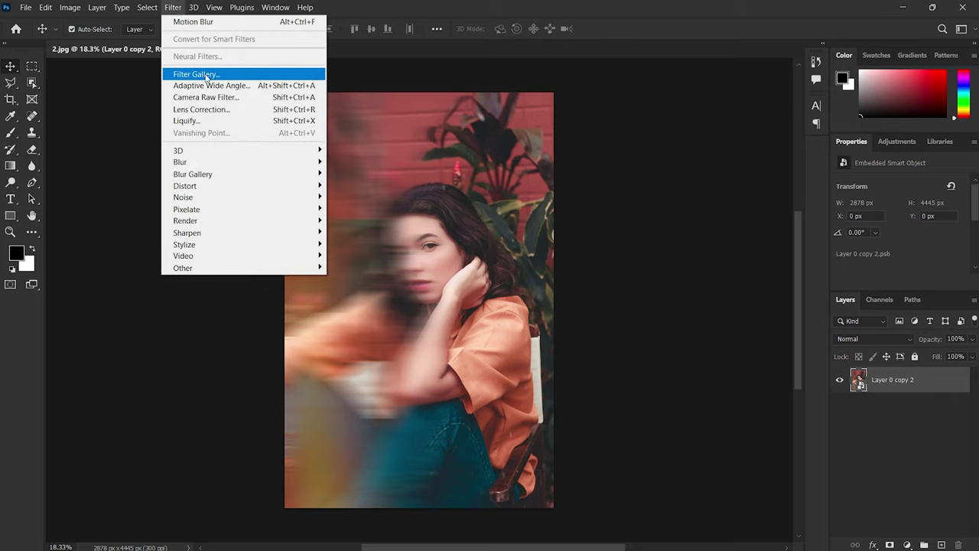
left_click(248, 75)
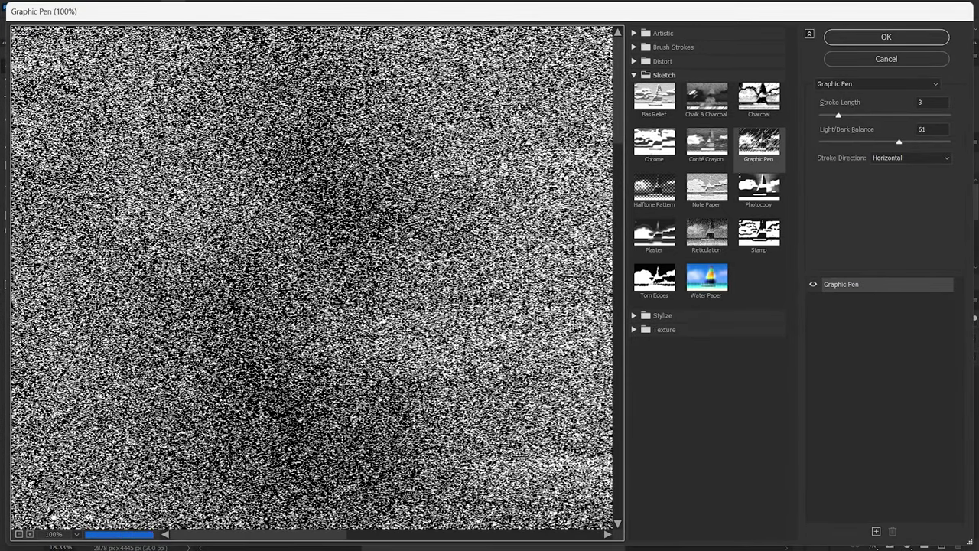
- Set the preview to 25%, try Bas Relief, Chalk & Charcoal and Charcoal, then pick Graphic Pen
left_click(19, 534)
left_click(19, 535)
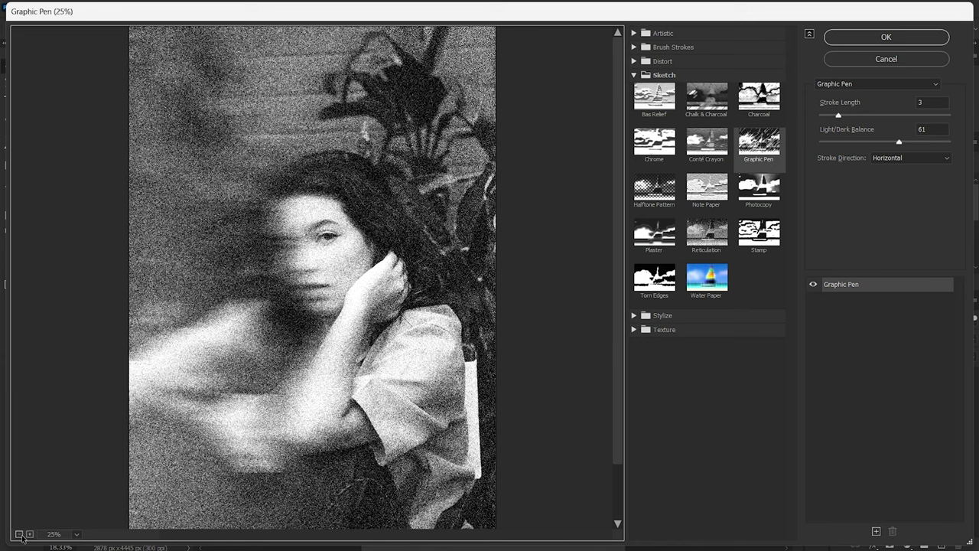
left_click(19, 535)
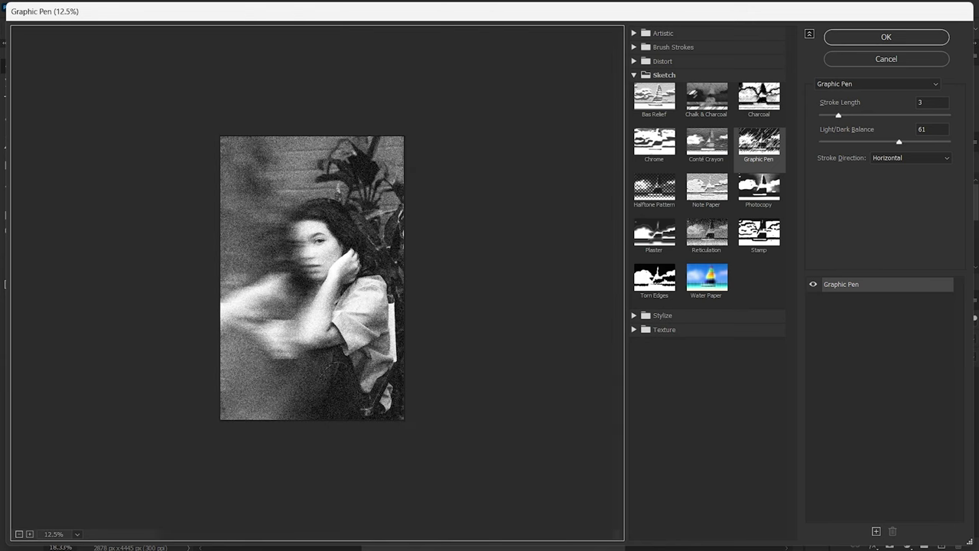
left_click(30, 534)
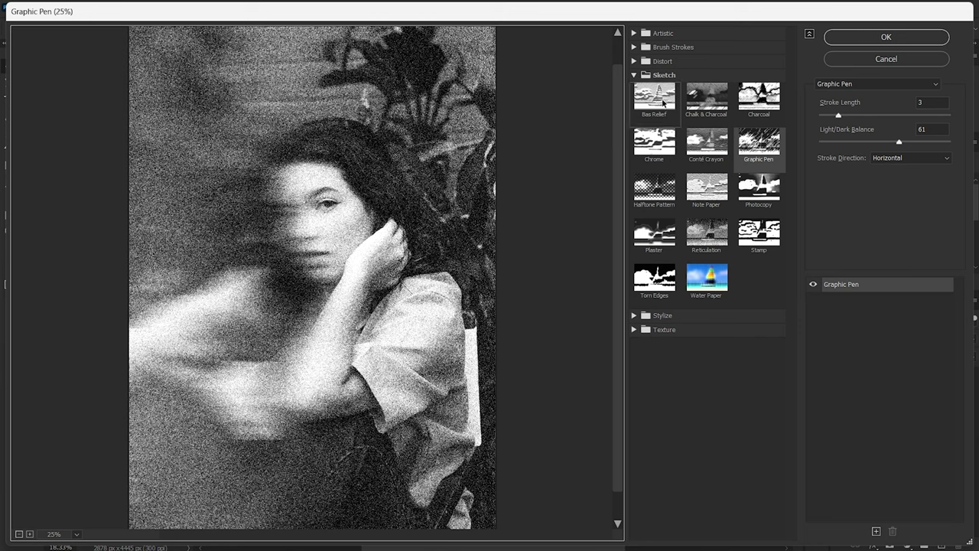
left_click(671, 103)
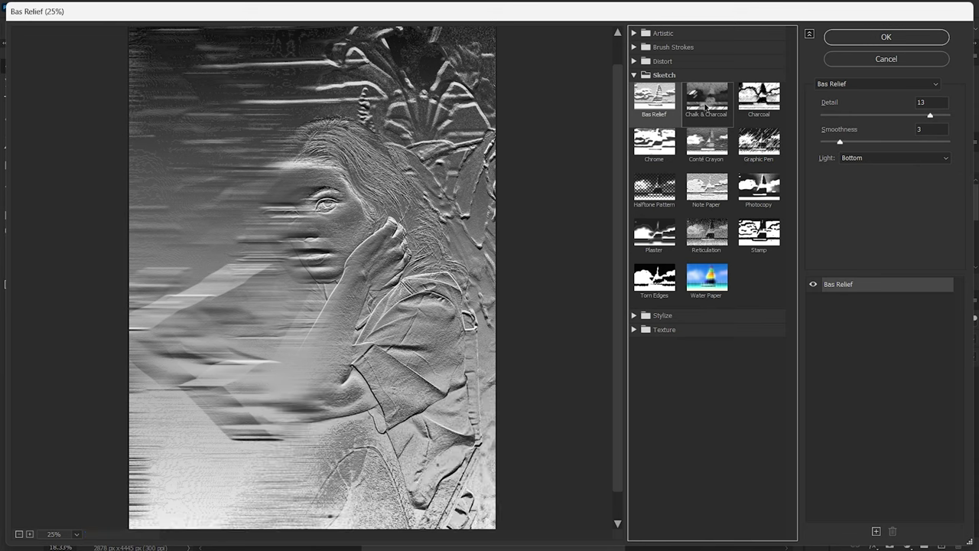
left_click(707, 106)
left_click(751, 107)
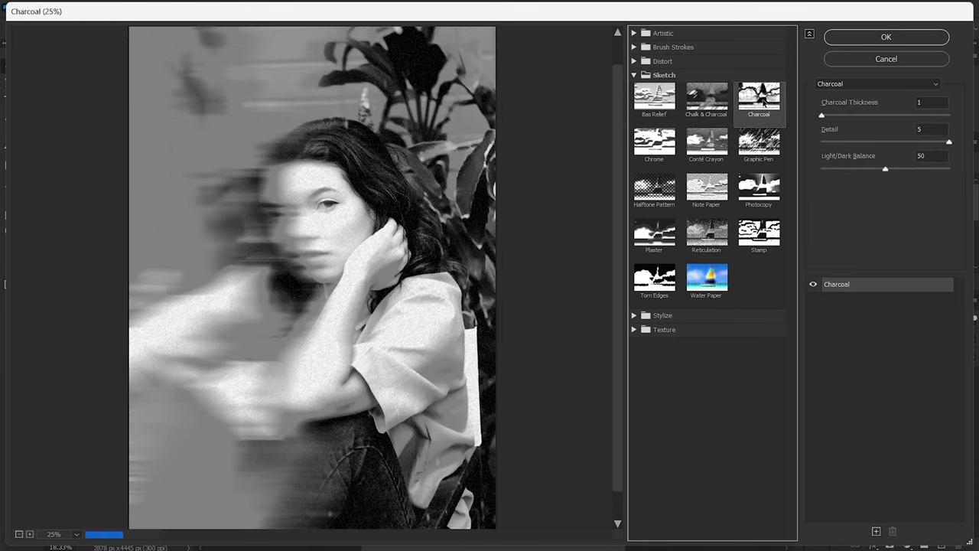
left_click(756, 144)
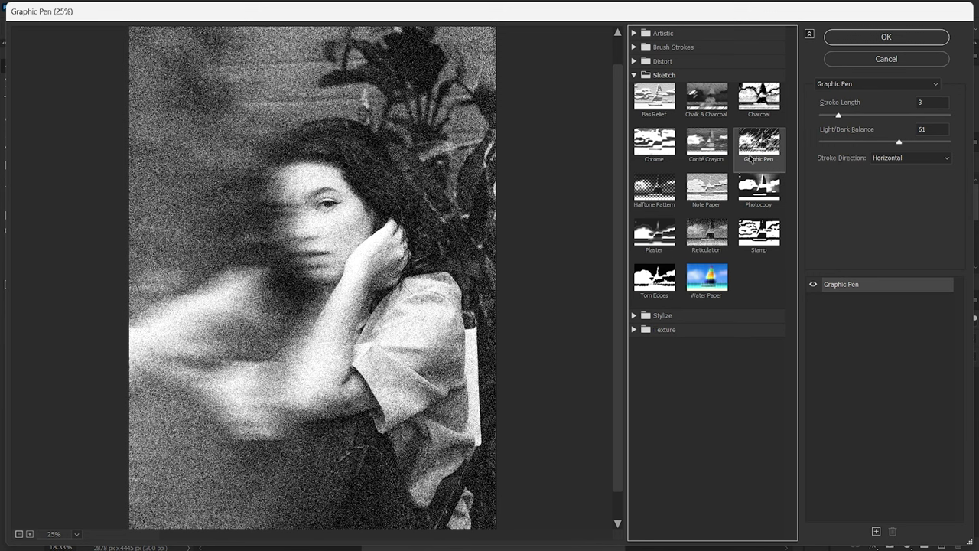
- Keep Graphic Pen strokes Horizontal with Light/Dark Balance 66 and Stroke Length 4
left_click(907, 159)
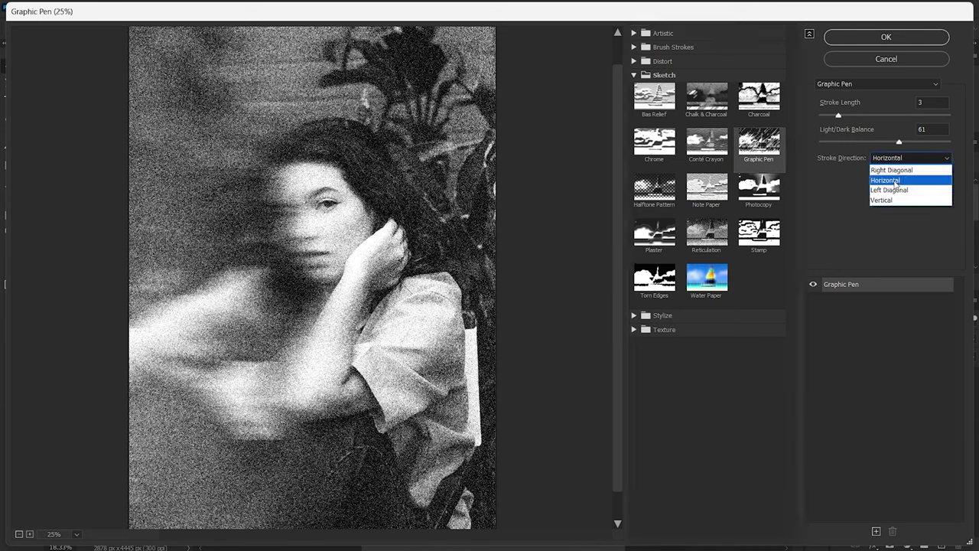
left_click(896, 181)
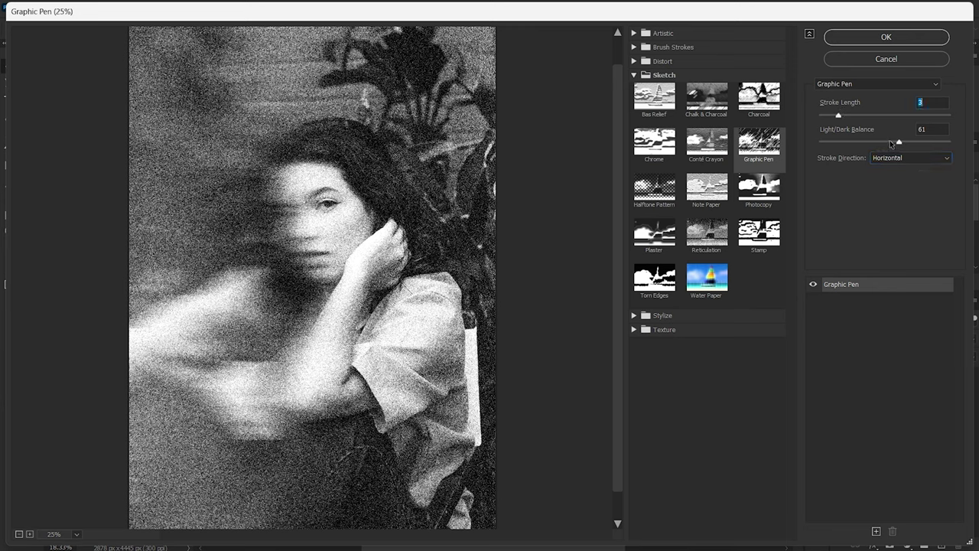
left_click_drag(890, 140, 912, 141)
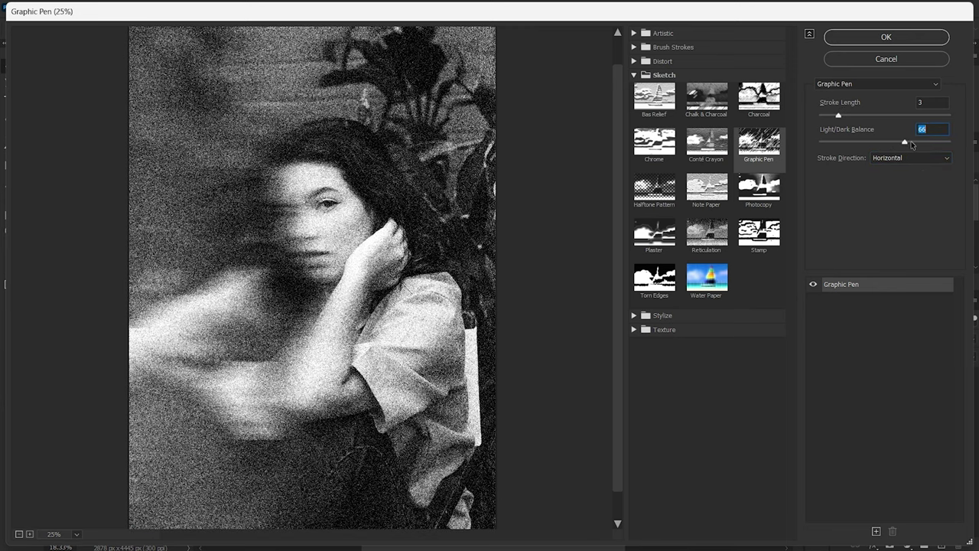
left_click(839, 116)
left_click_drag(854, 113, 864, 116)
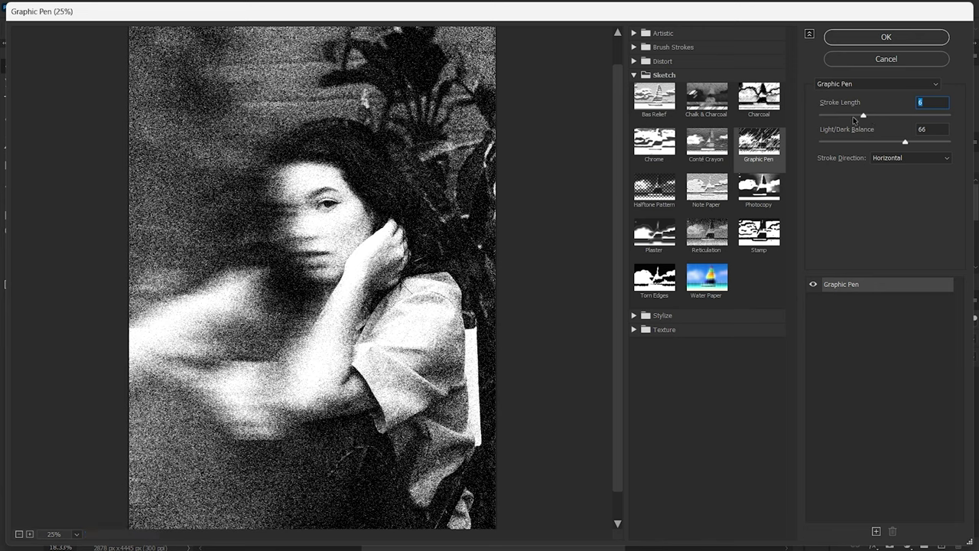
left_click(850, 116)
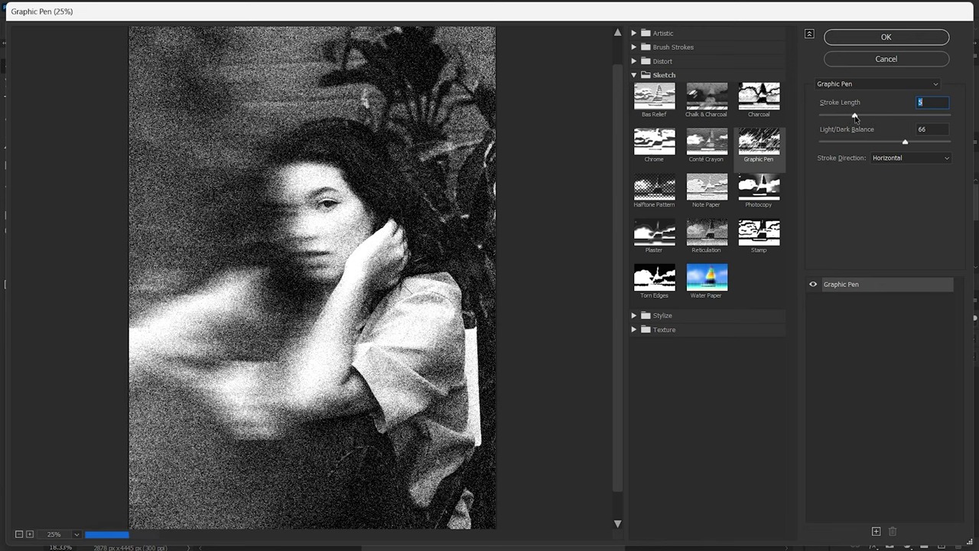
left_click(847, 117)
- Add a Halftone Pattern effect layer above Graphic Pen using the Line pattern type
left_click(877, 532)
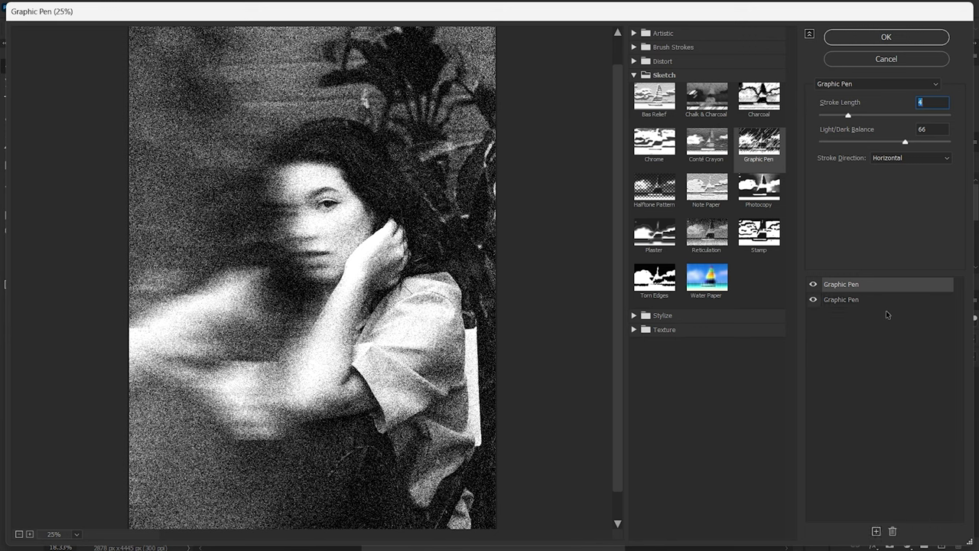
left_click(660, 196)
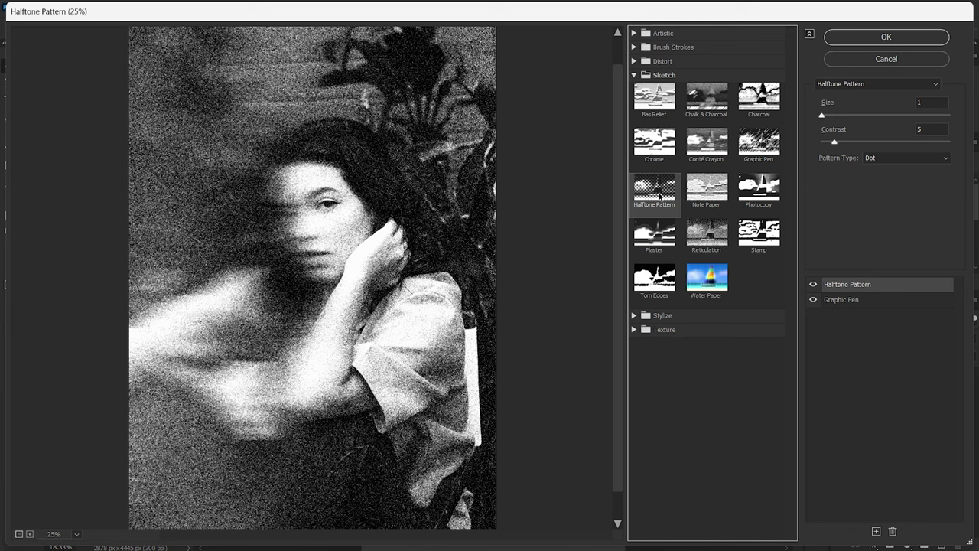
left_click(878, 161)
left_click(871, 187)
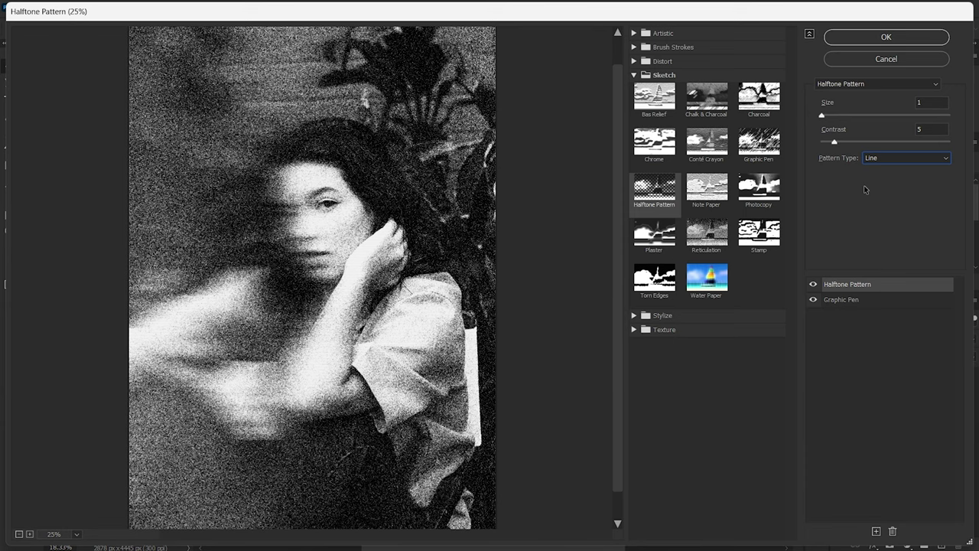
- Set the halftone Size to 3 and Contrast to 7
left_click(30, 534)
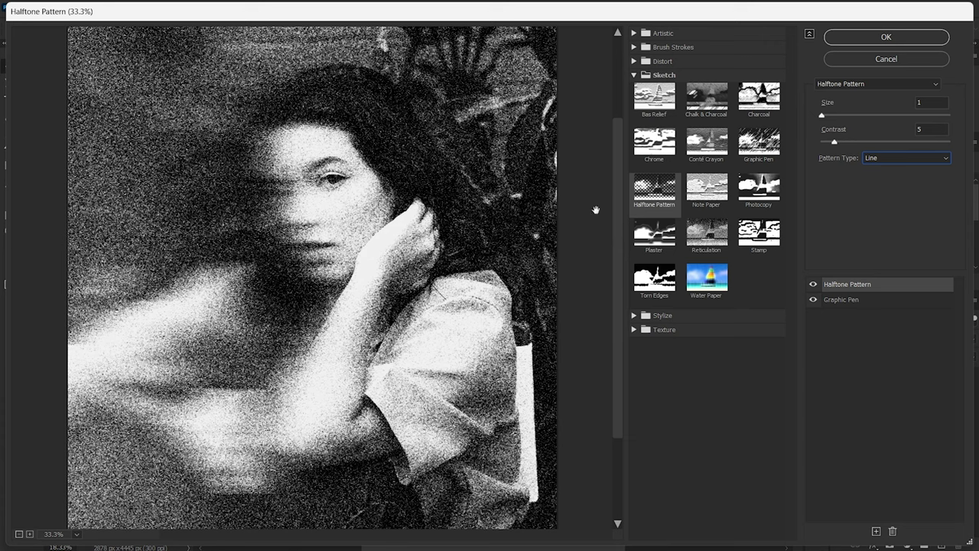
mouse_move(826, 116)
left_mouse_down()
mouse_move(853, 117)
mouse_move(838, 116)
left_mouse_up()
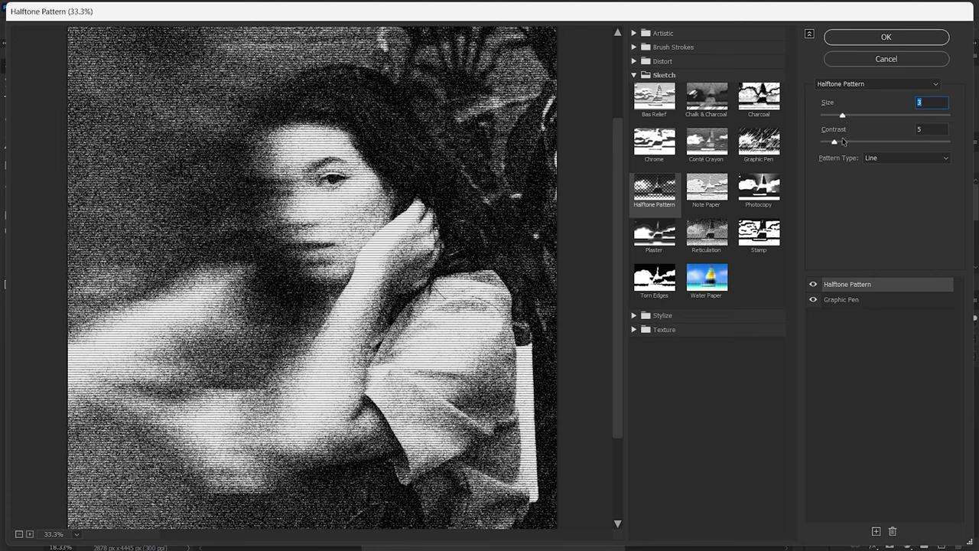
mouse_move(840, 142)
left_mouse_down()
mouse_move(863, 142)
mouse_move(832, 144)
left_mouse_up()
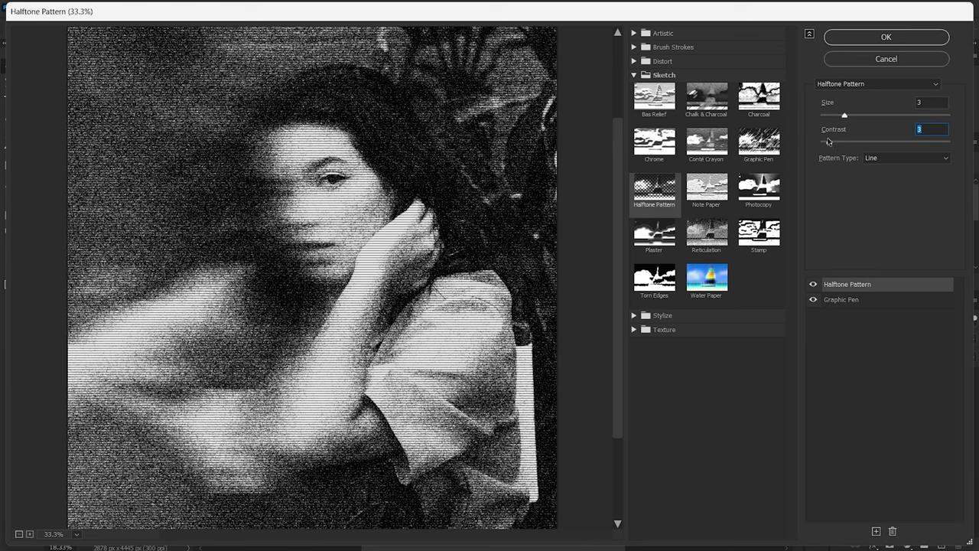
left_click_drag(830, 143, 839, 145)
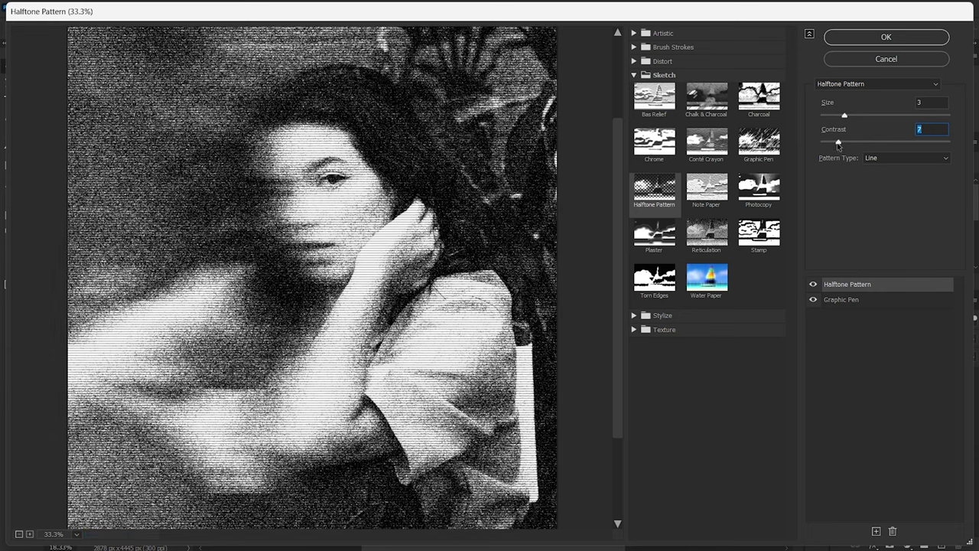
- Top the Filter Gallery stack with a Grain layer (Intensity 20, Contrast 43, Regular) and apply it as a smart filter
left_click(877, 531)
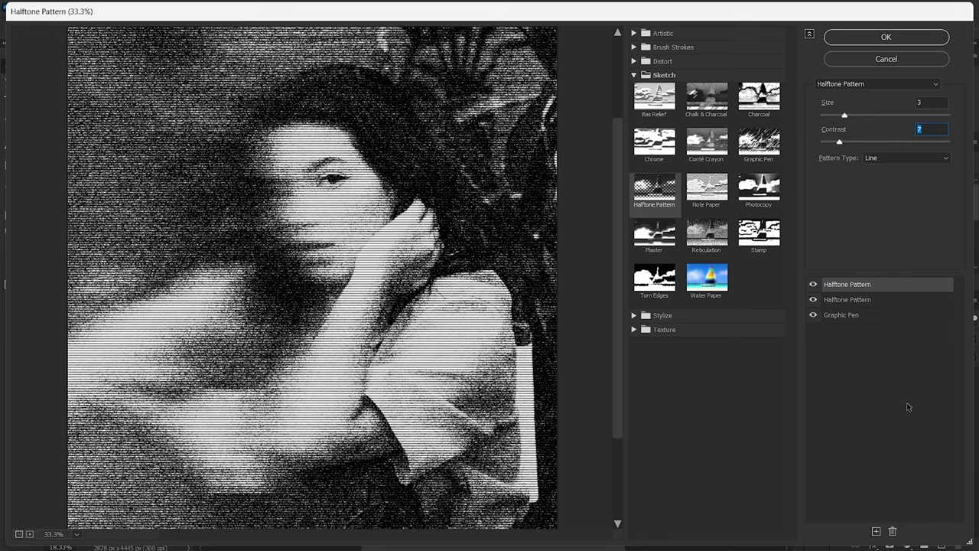
left_click(662, 331)
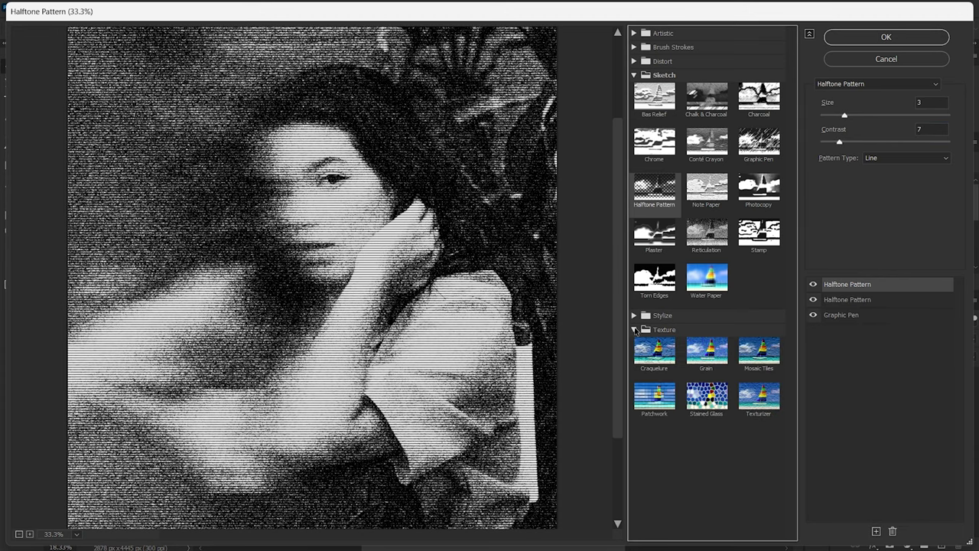
left_click(705, 367)
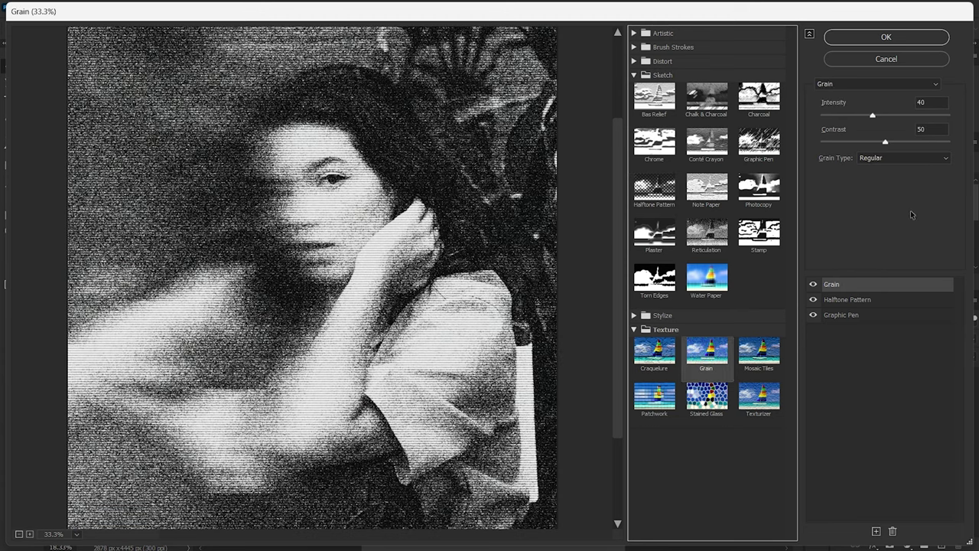
mouse_move(885, 142)
left_mouse_down()
mouse_move(868, 115)
mouse_move(842, 117)
mouse_move(861, 143)
mouse_move(897, 143)
mouse_move(877, 144)
left_mouse_up()
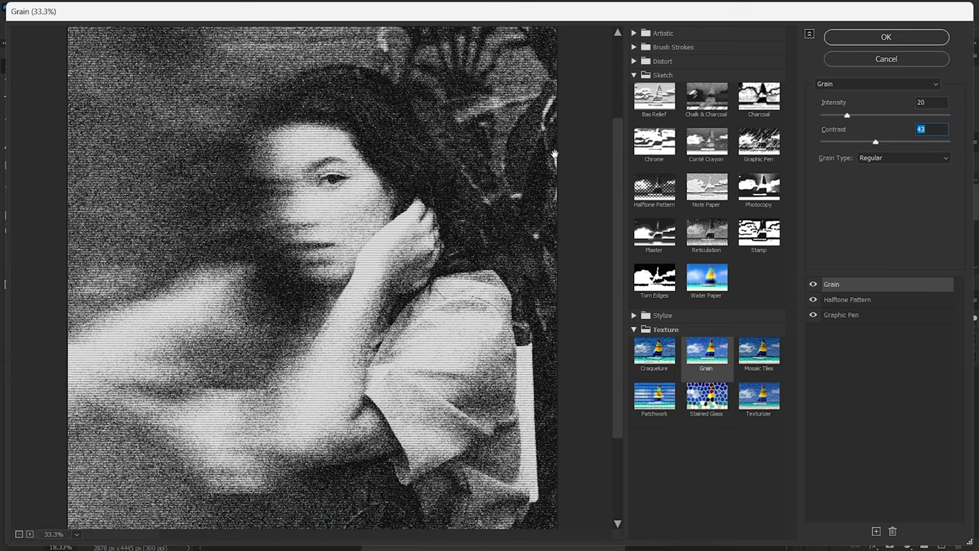
left_click(884, 38)
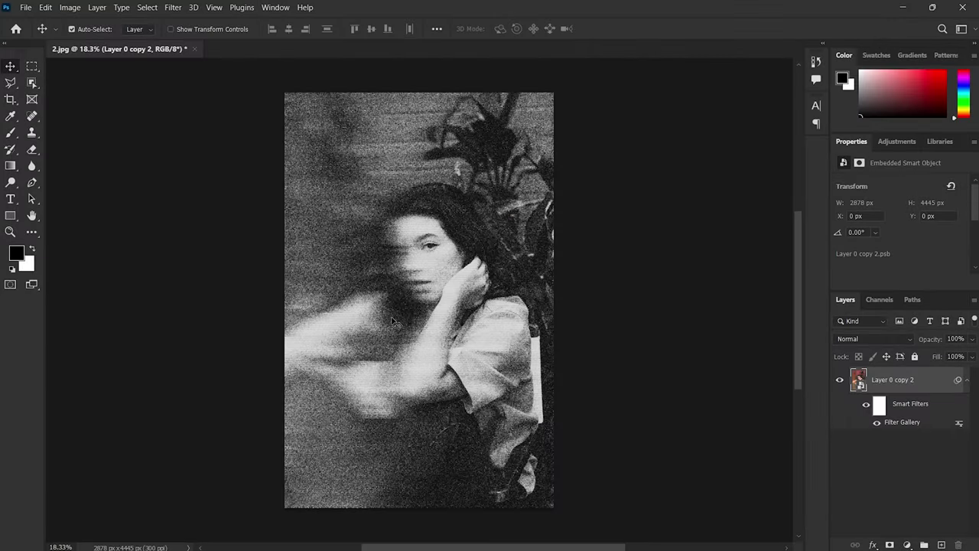
scroll(408, 364, "up", 3)
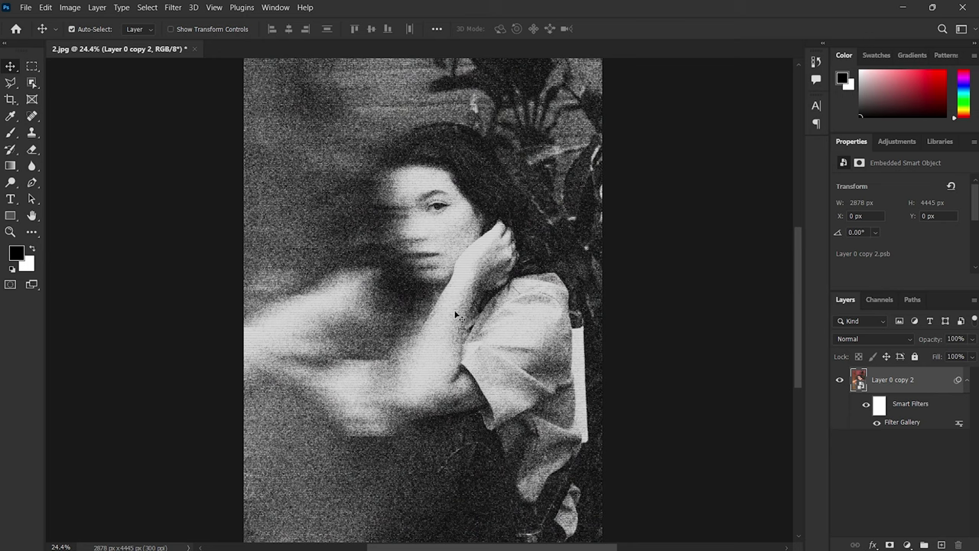
scroll(455, 314, "down", 3)
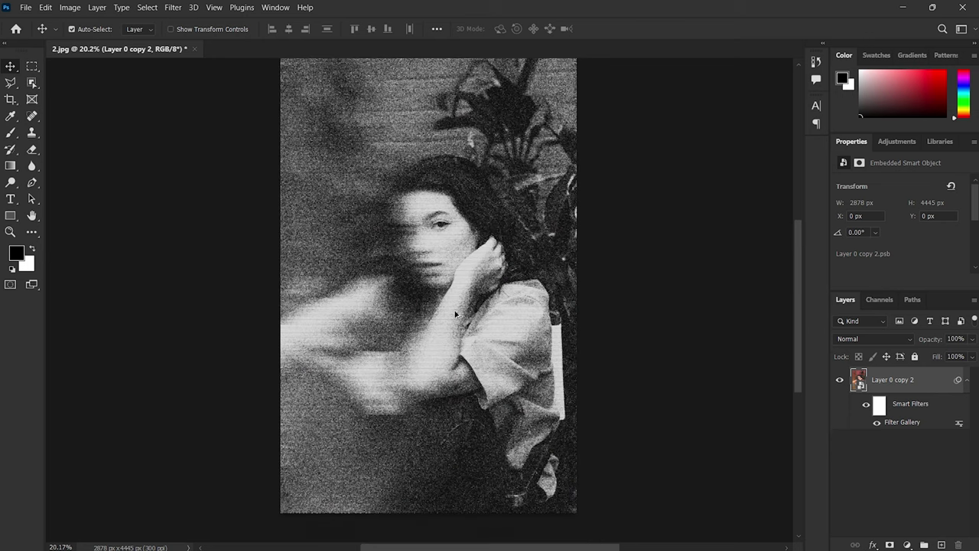